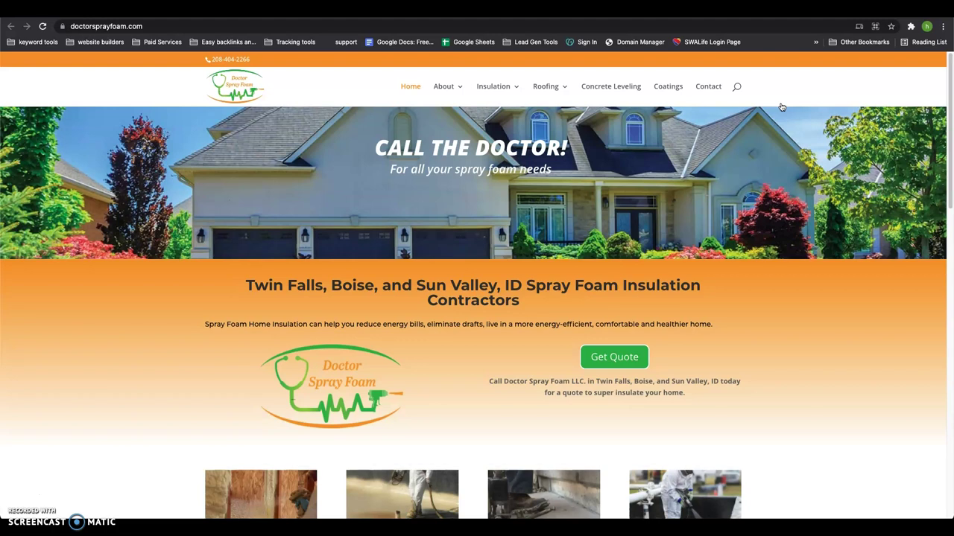
scroll(577, 382, "down", 1)
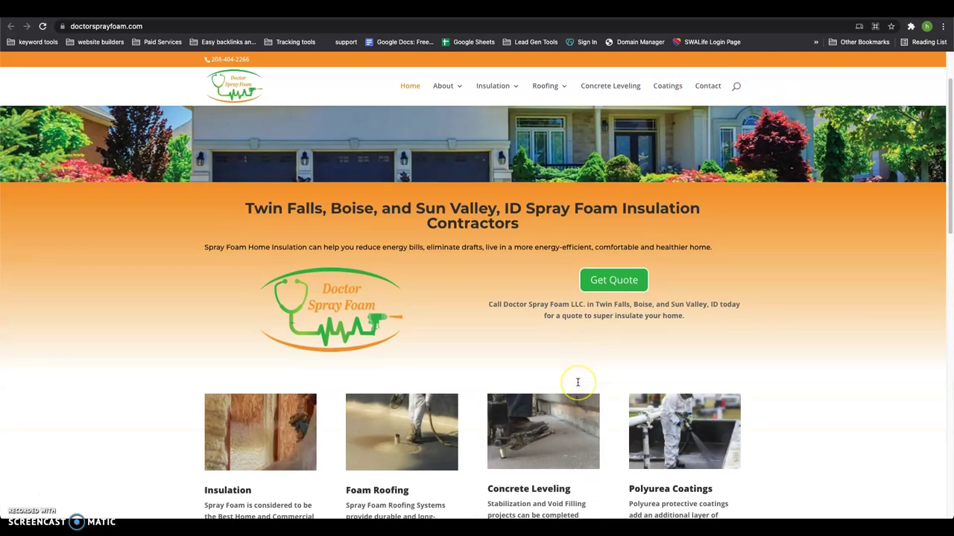
scroll(578, 383, "down", 7)
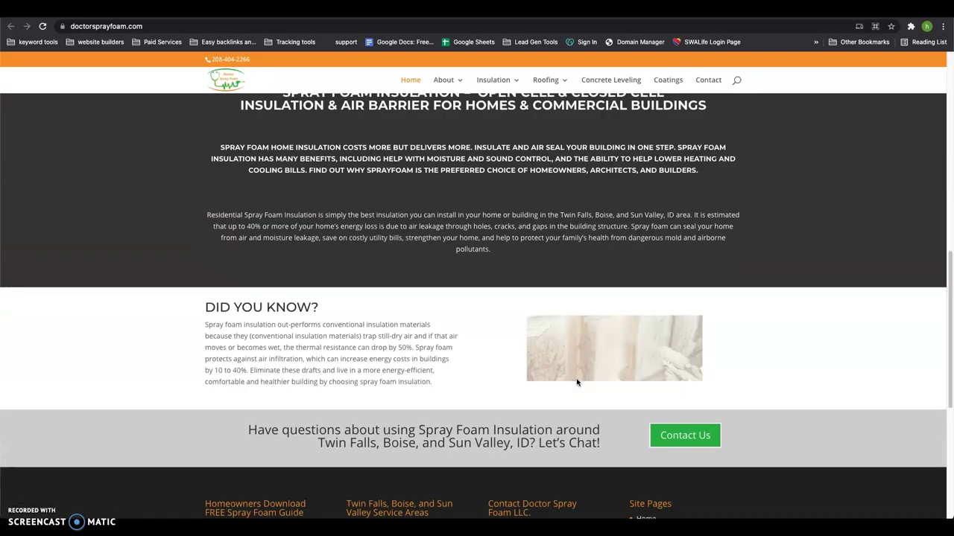
scroll(577, 382, "down", 4)
scroll(577, 382, "up", 2)
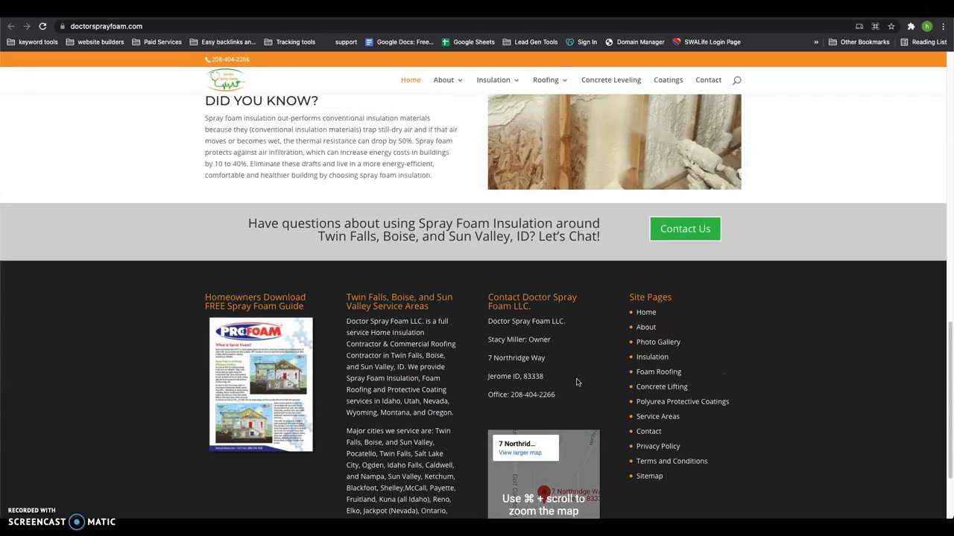
scroll(577, 382, "up", 4)
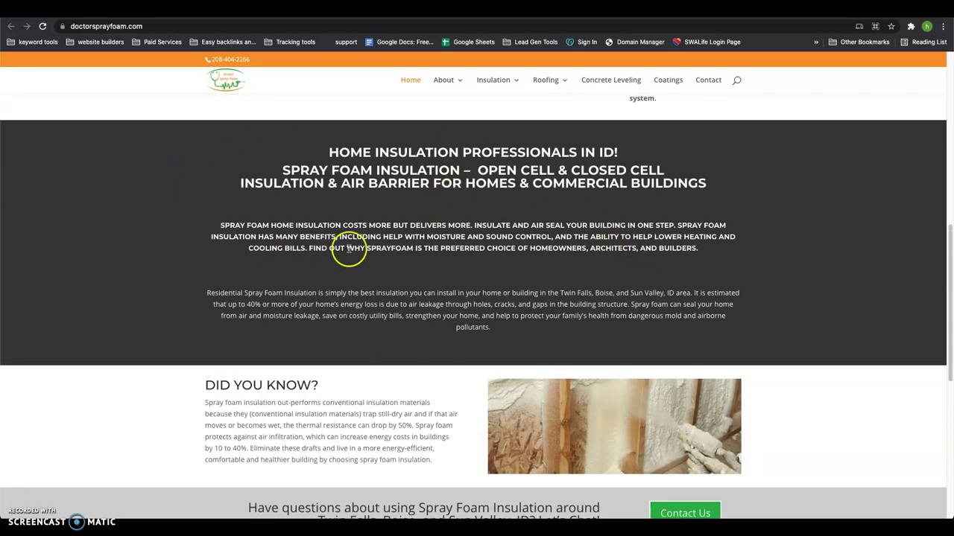
Review the SEOquake Page Info report: 700 total words, keyword density led by 'foam', then Basic info.
key("ctrl+Tab")
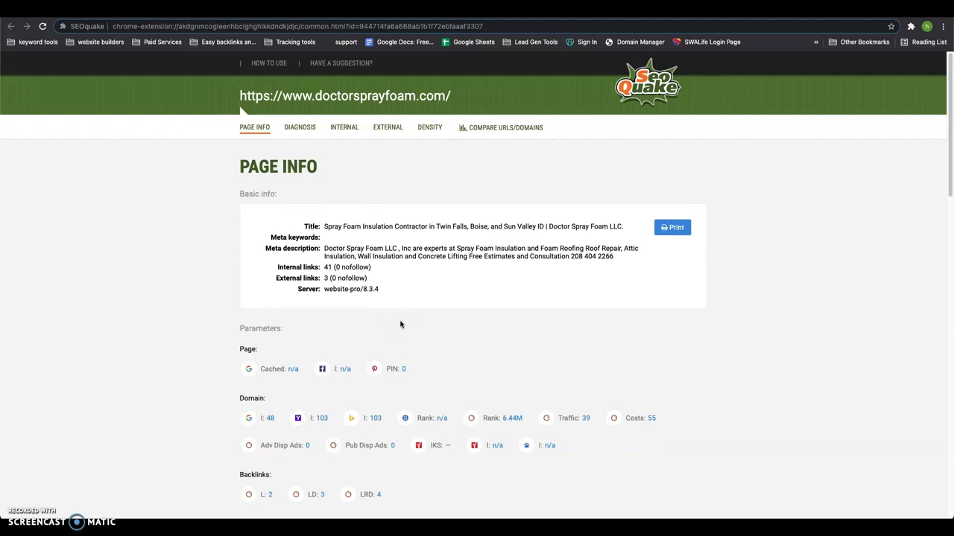
scroll(400, 324, "down", 5)
scroll(400, 324, "down", 2)
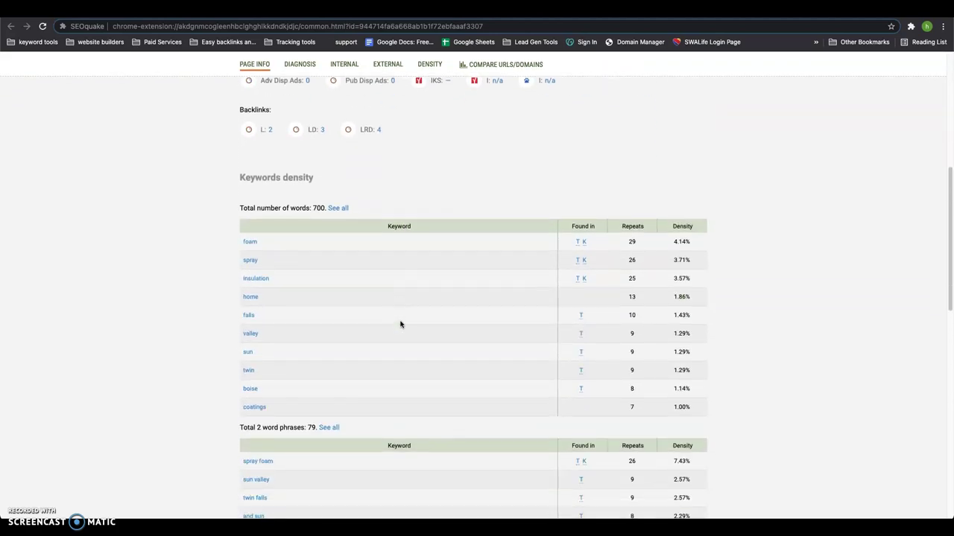
scroll(398, 324, "up", 1)
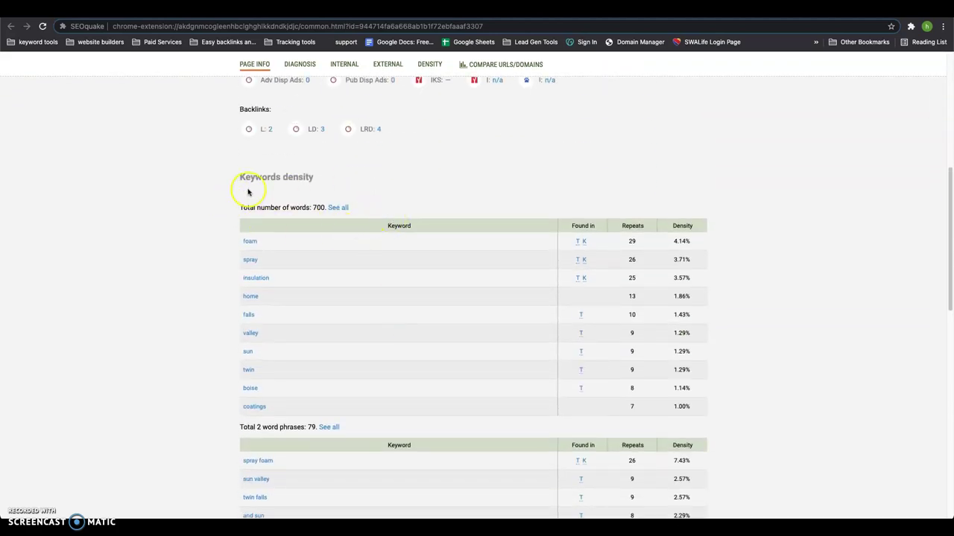
scroll(384, 218, "up", 1)
scroll(383, 220, "up", 3)
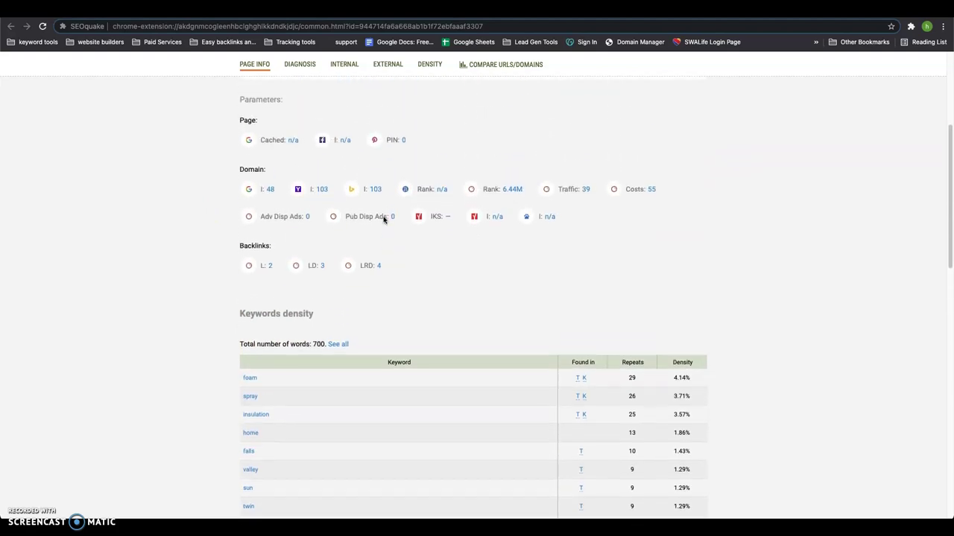
scroll(383, 219, "up", 1)
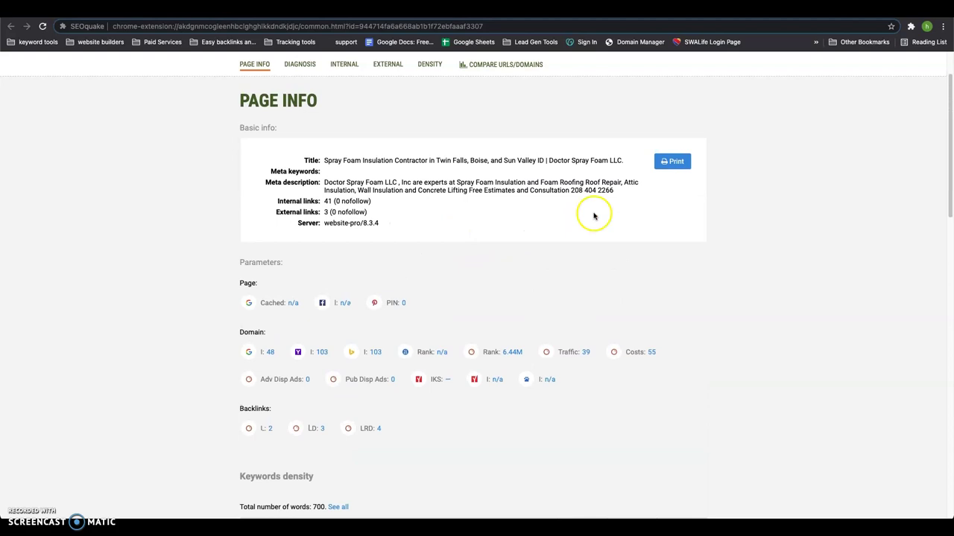
Return to the doctorsprayfoam.com homepage, scrolled up to its 'Call the Doctor!' banner.
key("ctrl+w")
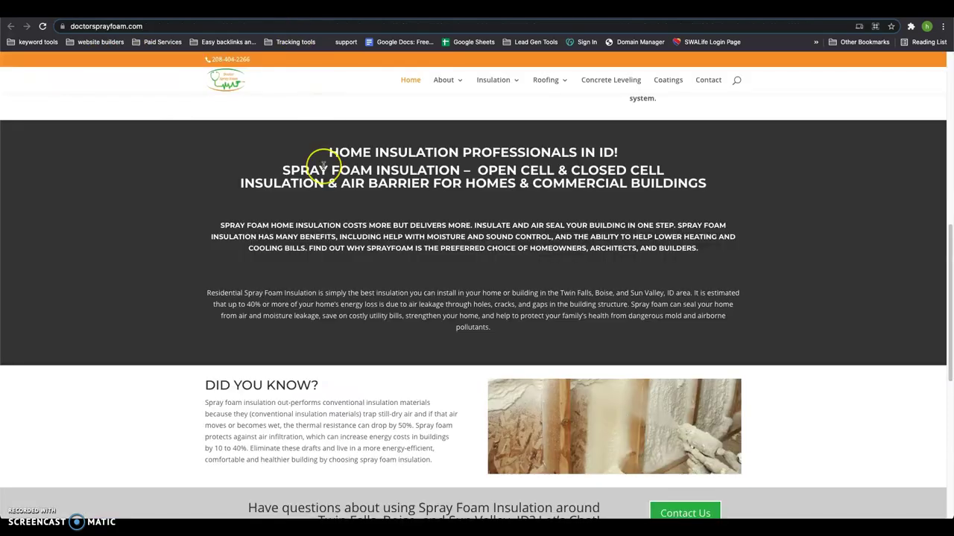
scroll(324, 165, "up", 3)
scroll(324, 166, "up", 4)
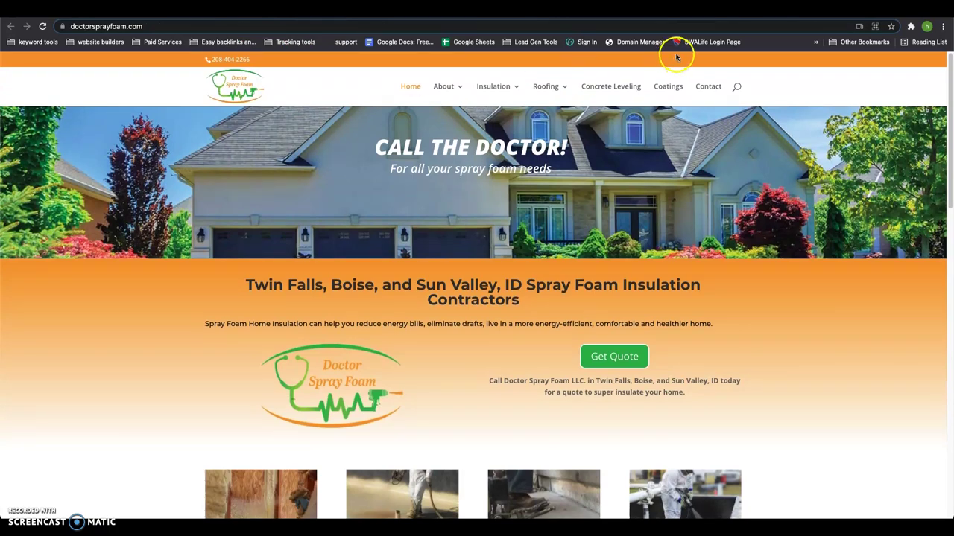
scroll(470, 424, "down", 2)
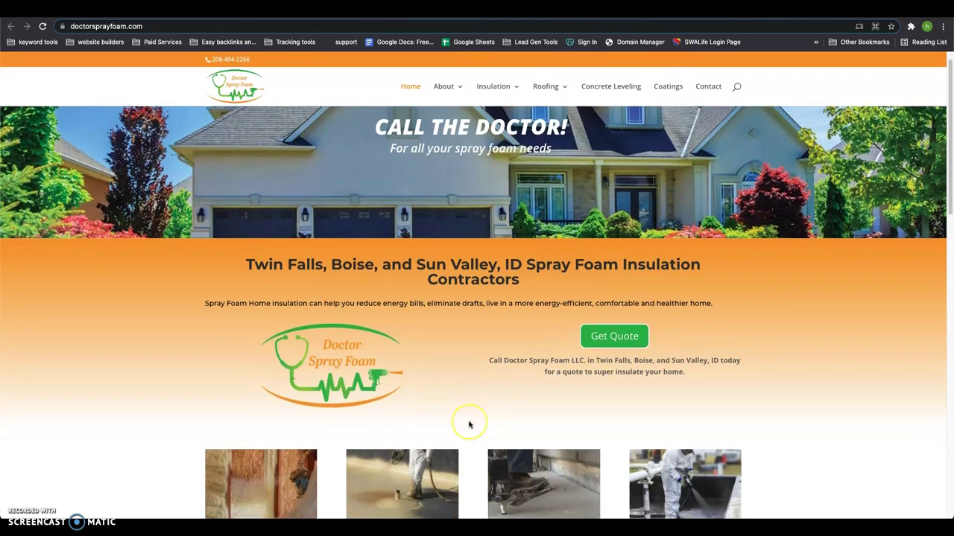
scroll(470, 424, "up", 2)
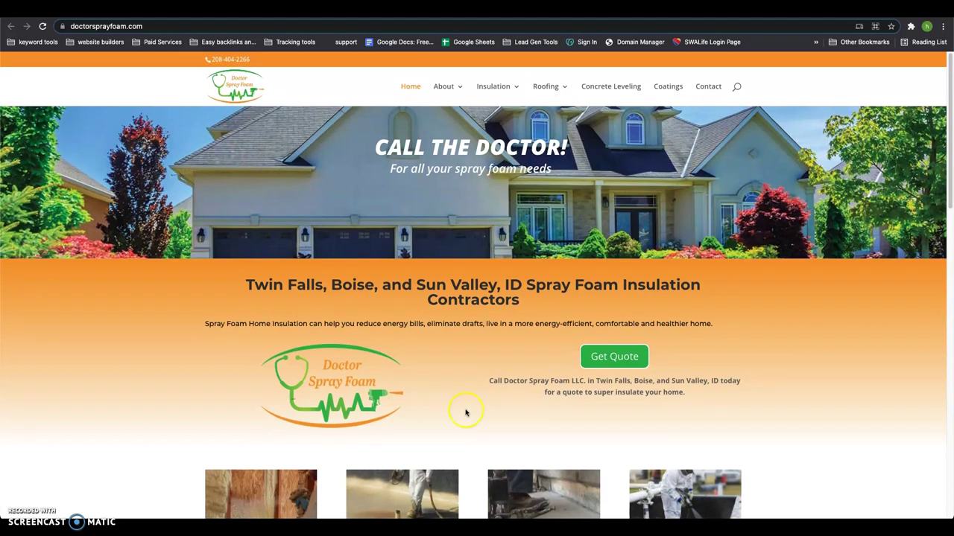
Bring up the 'insulation bosie idaho' Google results with the Boise contractors map pack.
key("super+w")
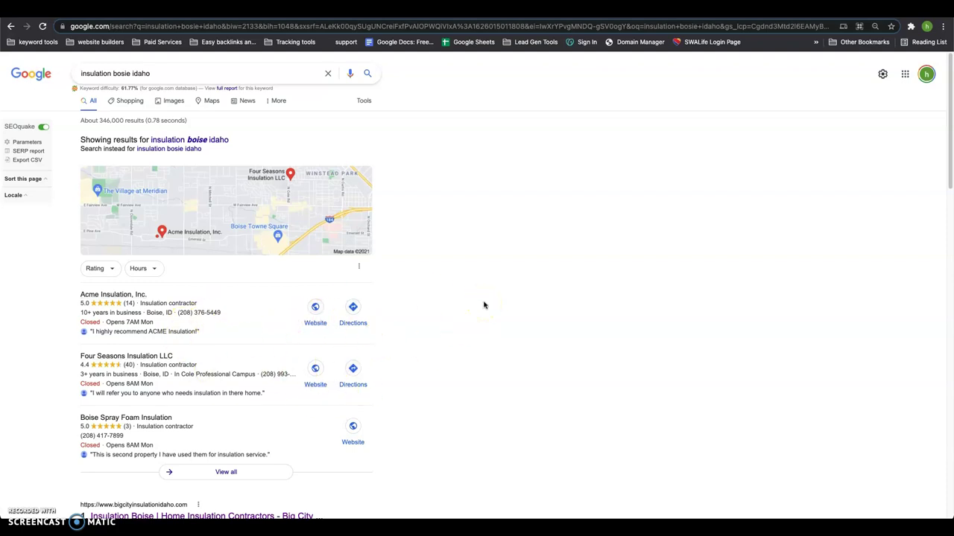
scroll(398, 351, "down", 4)
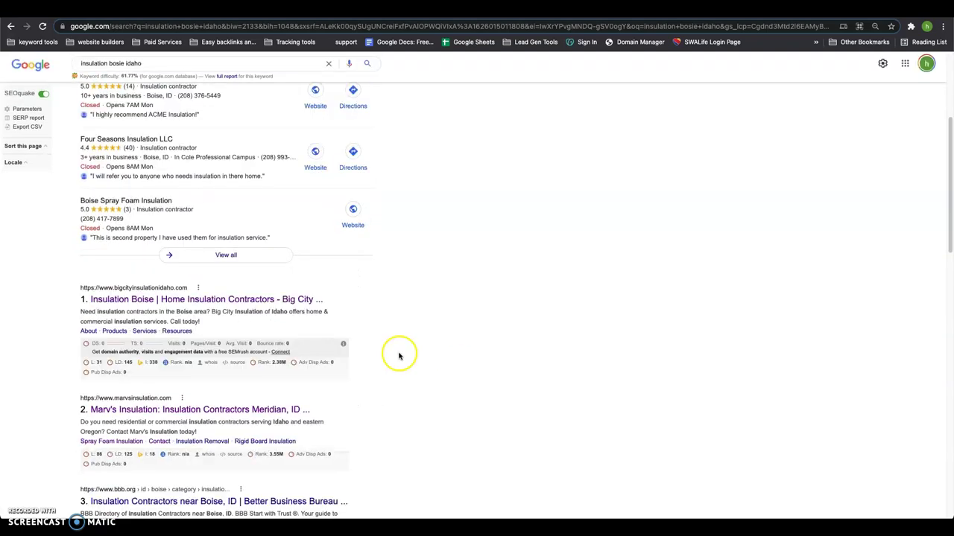
scroll(398, 291, "up", 1)
scroll(397, 295, "up", 1)
scroll(397, 295, "down", 3)
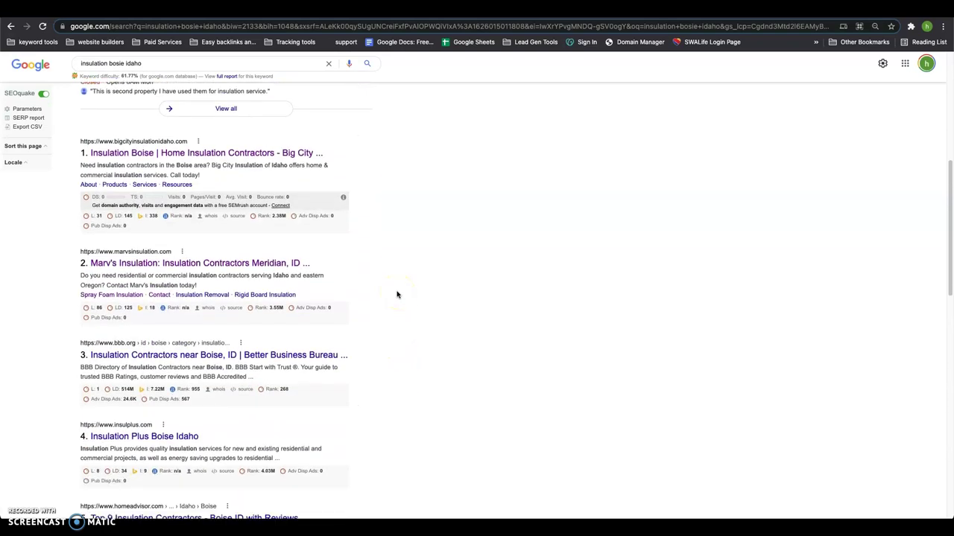
scroll(398, 295, "up", 1)
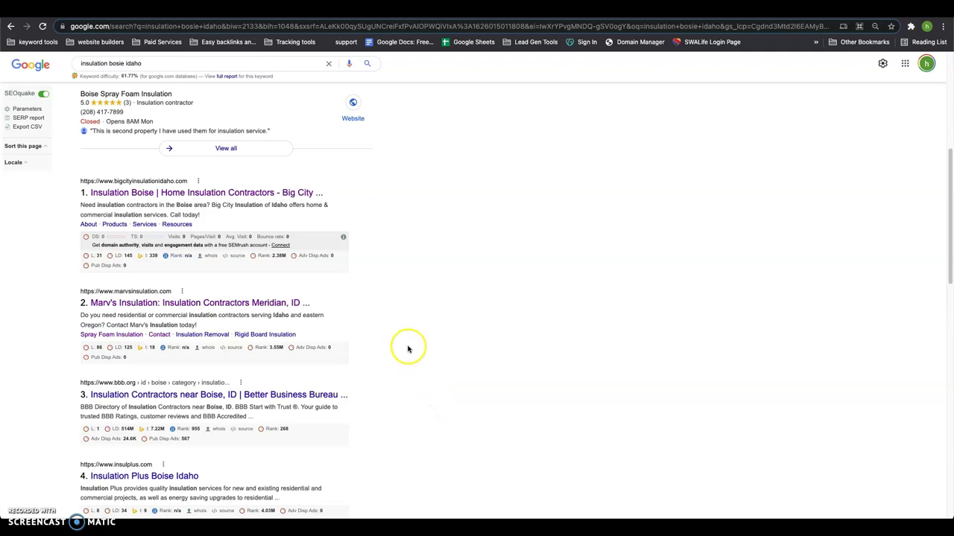
scroll(384, 272, "down", 1)
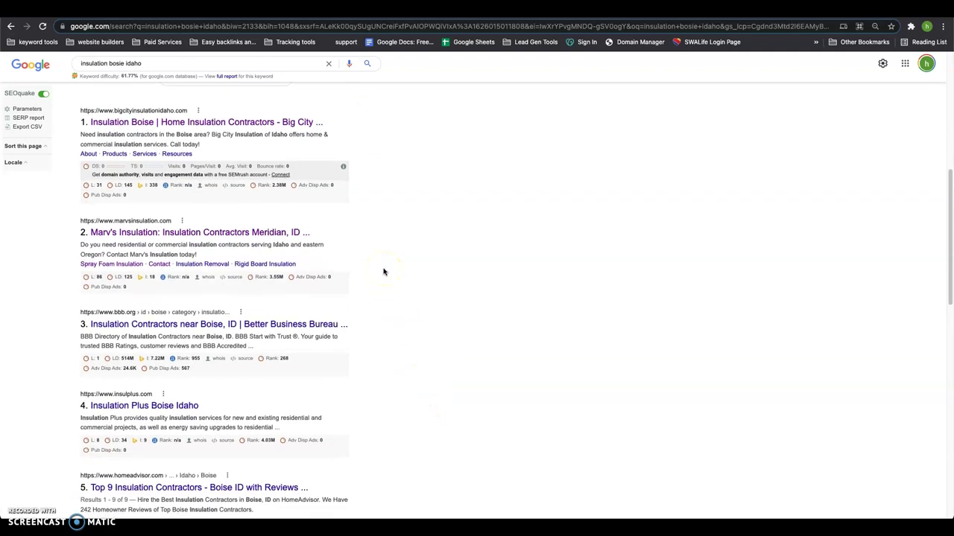
scroll(363, 191, "up", 3)
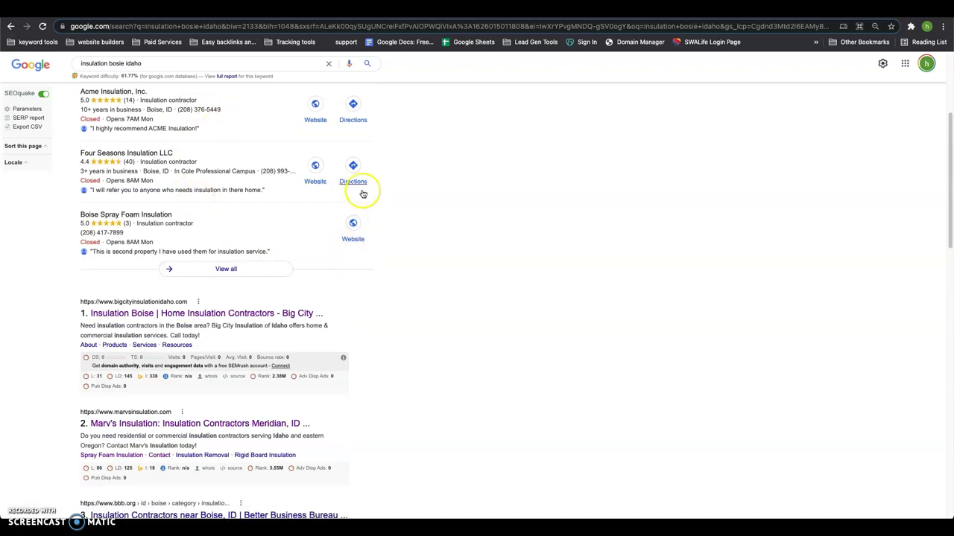
scroll(362, 192, "down", 1)
scroll(363, 195, "down", 3)
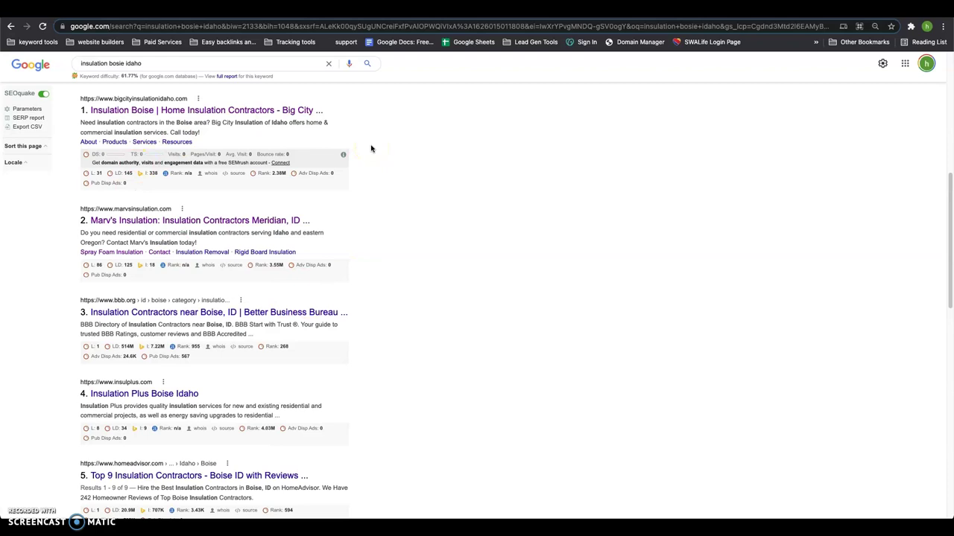
left_click(404, 289)
scroll(239, 223, "up", 3)
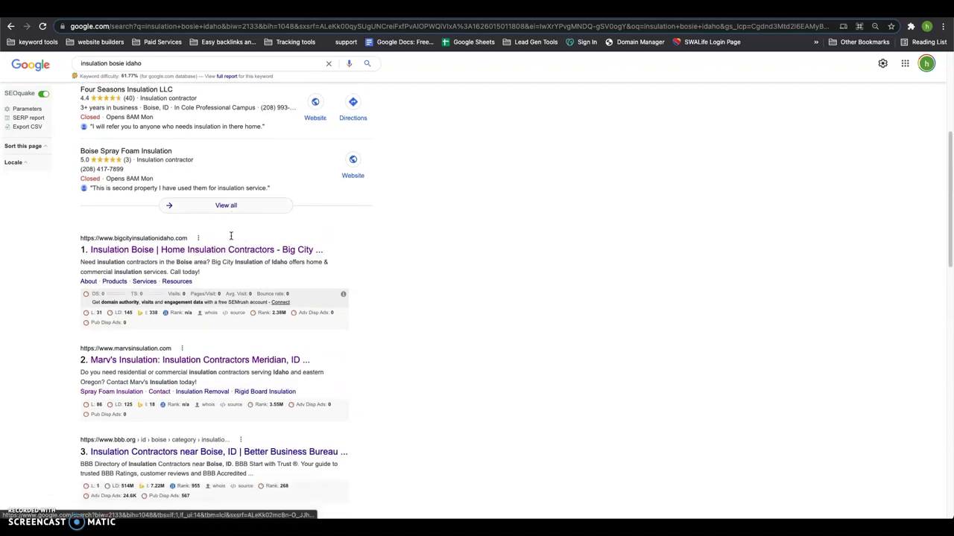
scroll(231, 236, "down", 3)
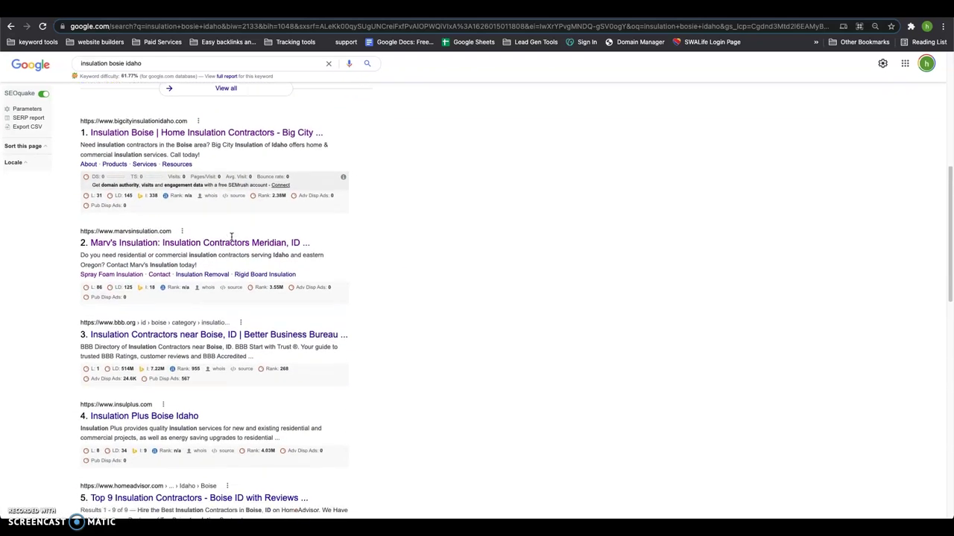
scroll(231, 237, "down", 1)
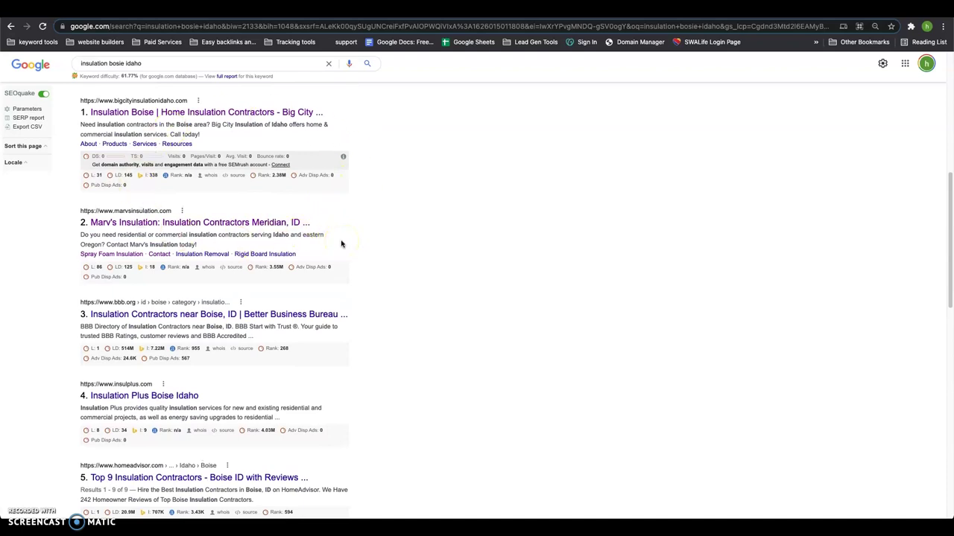
scroll(408, 467, "down", 5)
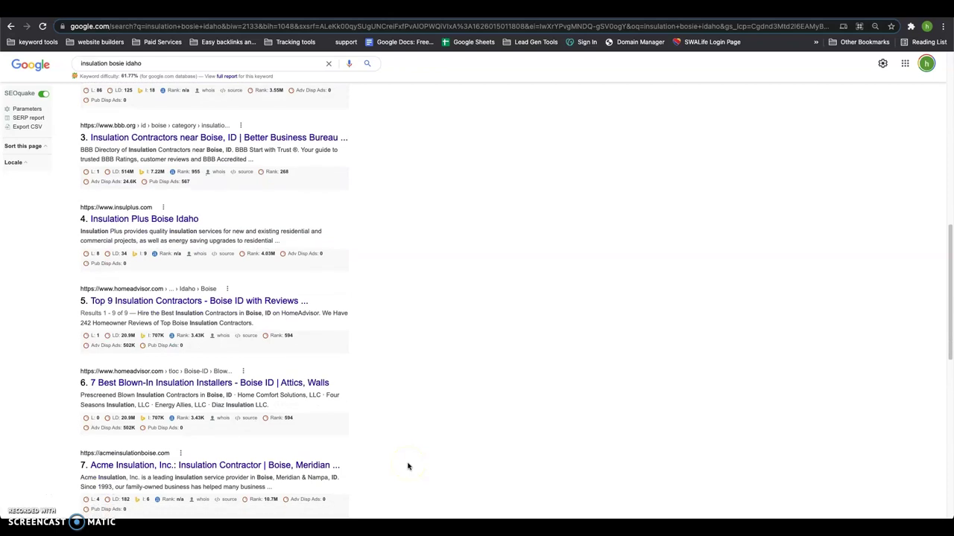
scroll(407, 467, "up", 10)
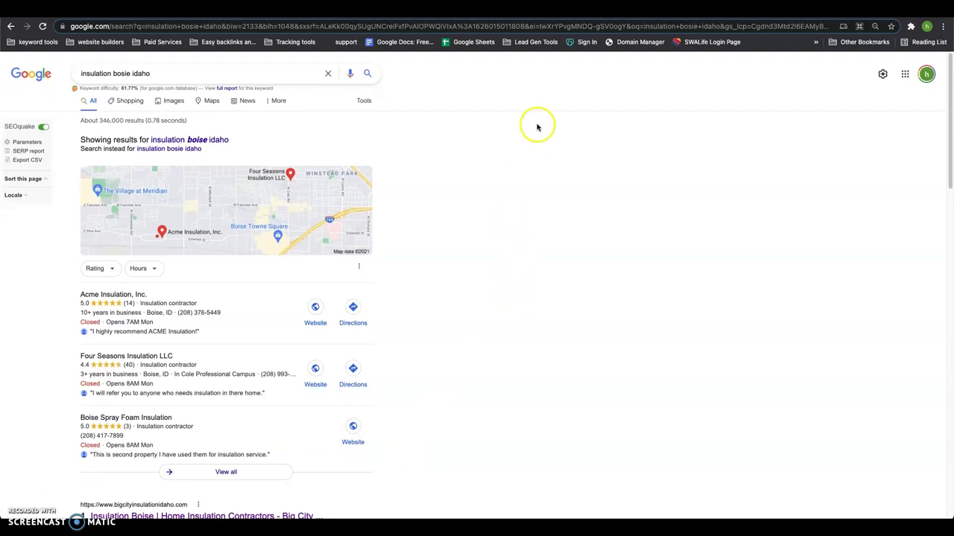
Show the Ahrefs overview for competitor bigcityinsulationidaho.com: DR 4, 146 backlinks, 38 referring domains.
key("ctrl+Tab")
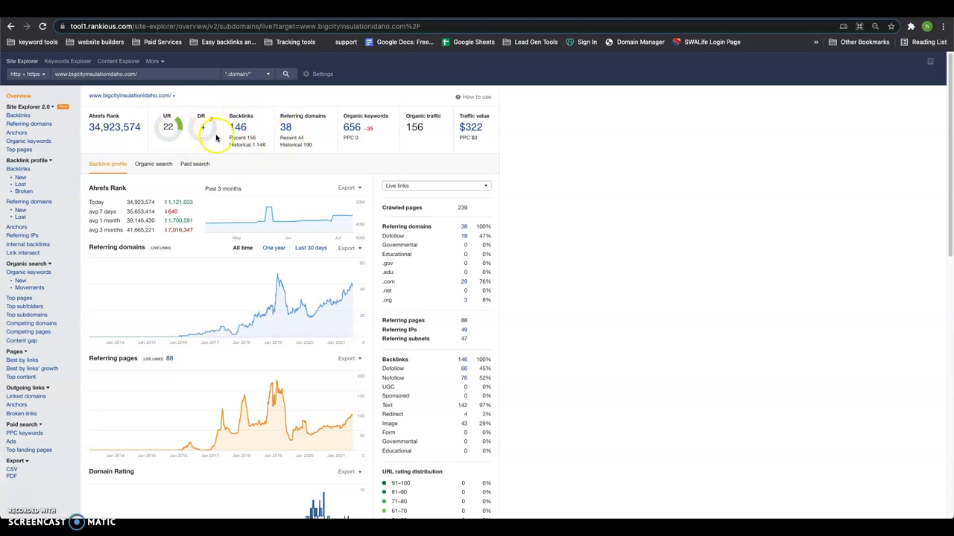
Check the Ahrefs Rank chart, then return to the 'insulation bosie idaho' Google results.
mouse_move(270, 226)
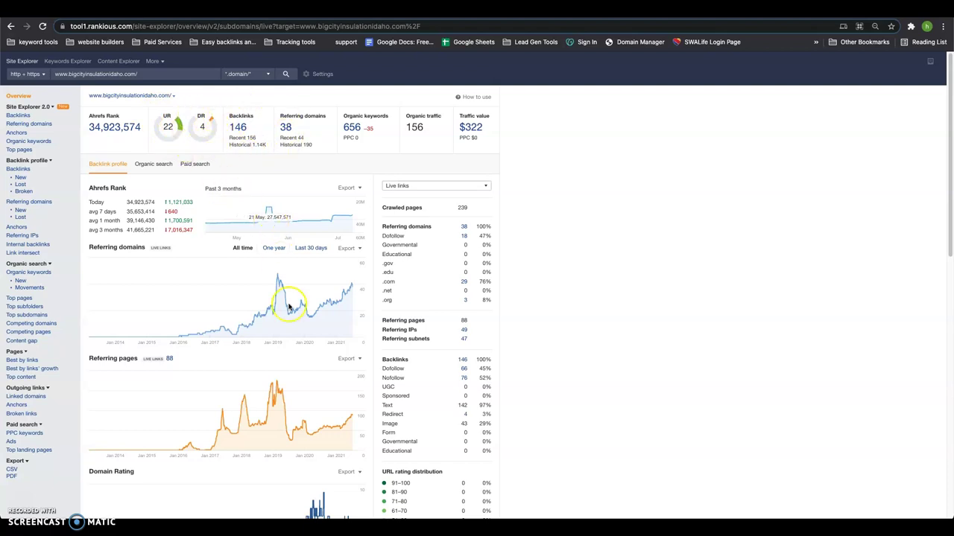
key("ctrl+Tab")
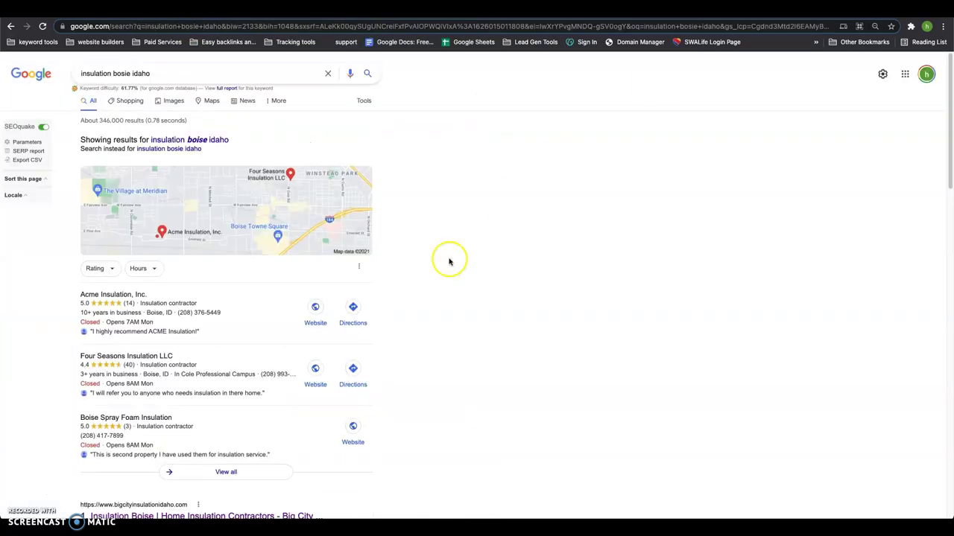
Scroll the 'insulation bosie idaho' results back up to the map pack.
scroll(447, 261, "down", 3)
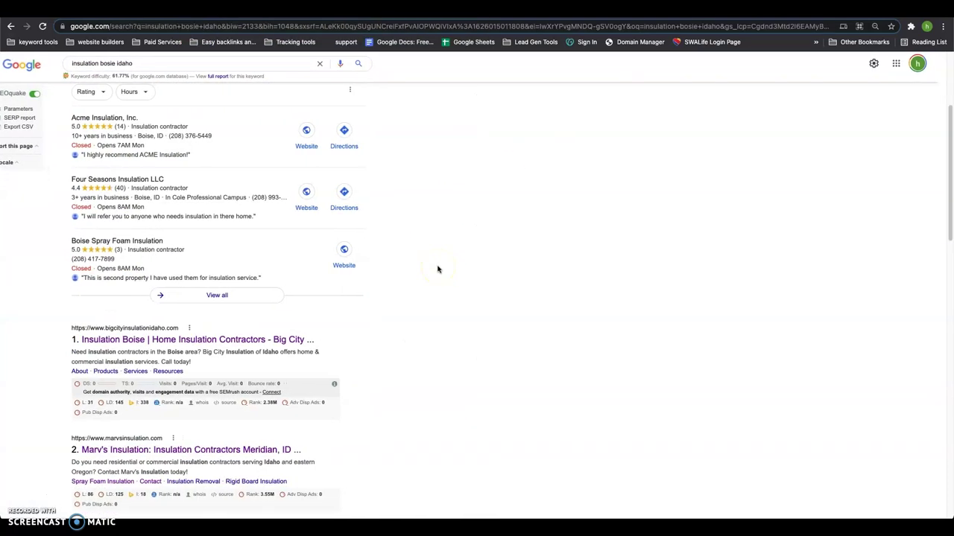
scroll(438, 270, "up", 3)
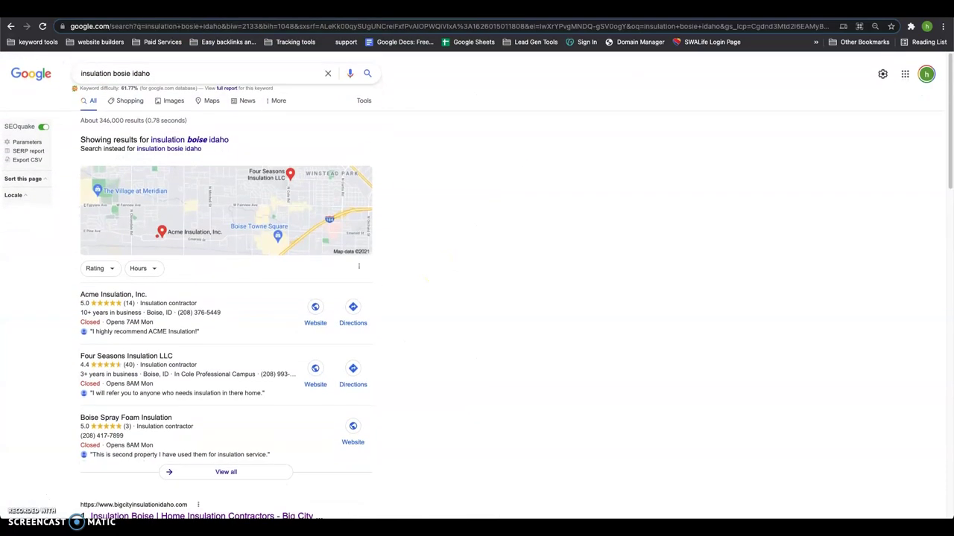